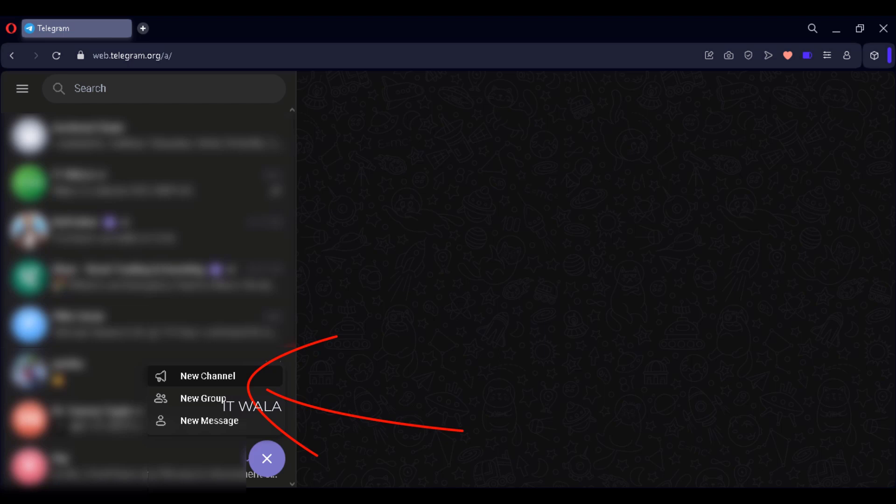
Create the private channel 'IT WALA Channel' via the compose menu's New Channel option
left_click(203, 397)
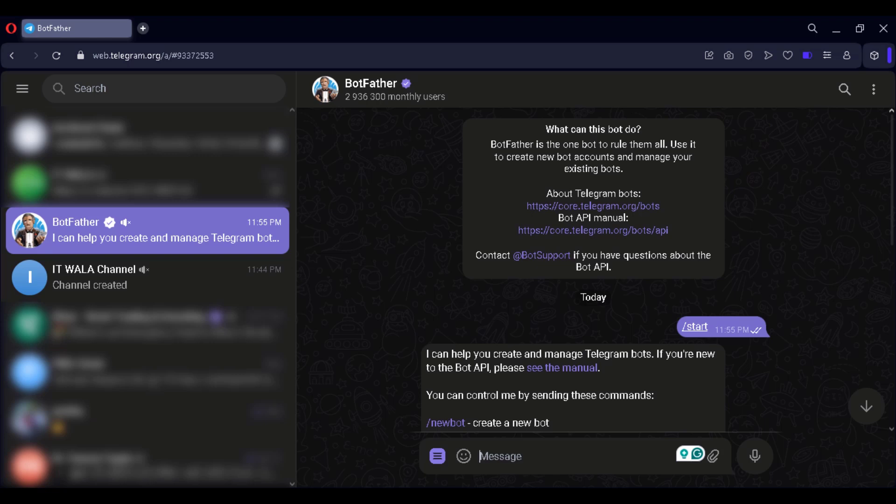
Send /newbot to BotFather to create myitwala_bot and receive its HTTP API token
scroll(593, 271, "down", 4)
type("/newbot")
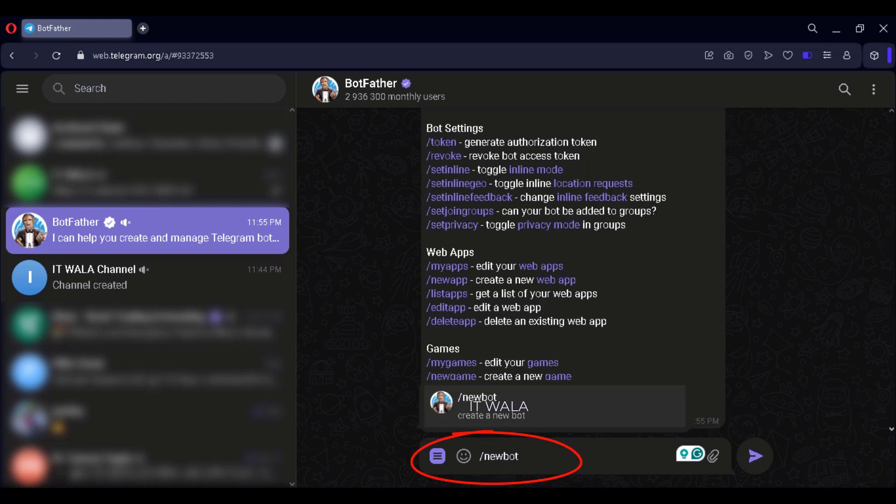
key("Return")
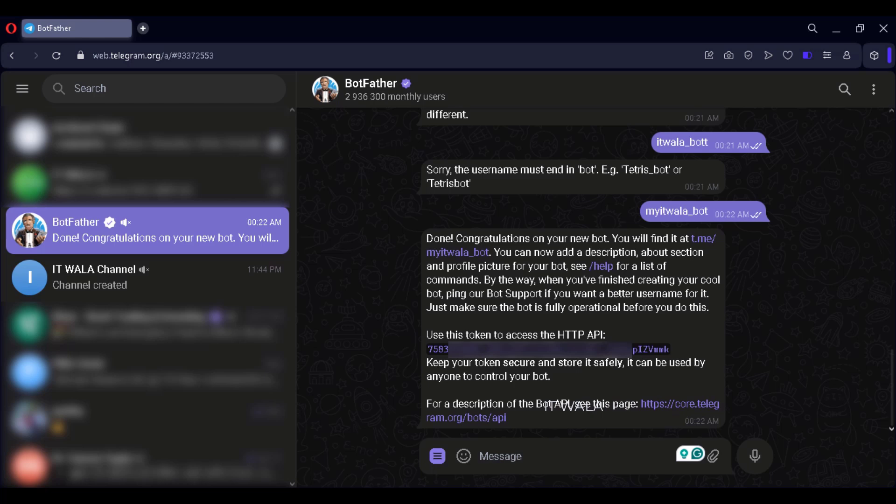
Promote ITWalaBot (myitwala_bot) to administrator in IT WALA Channel's Administrators settings
key("alt+Down")
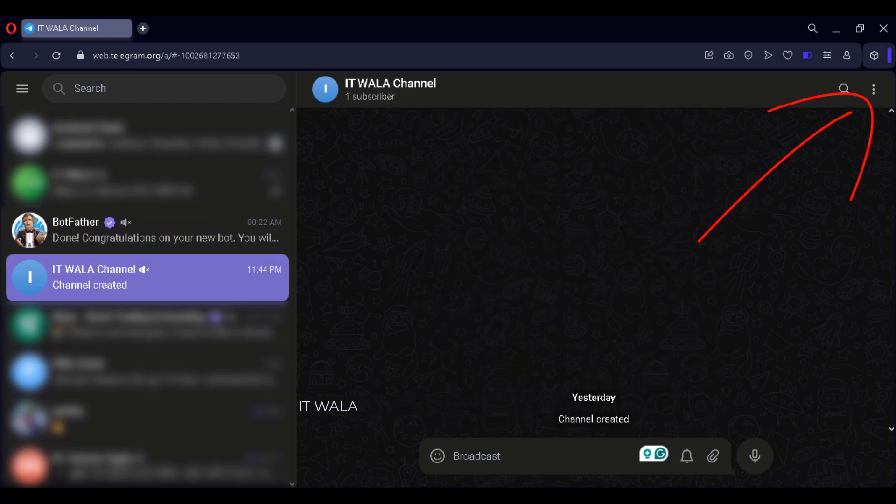
left_click(874, 89)
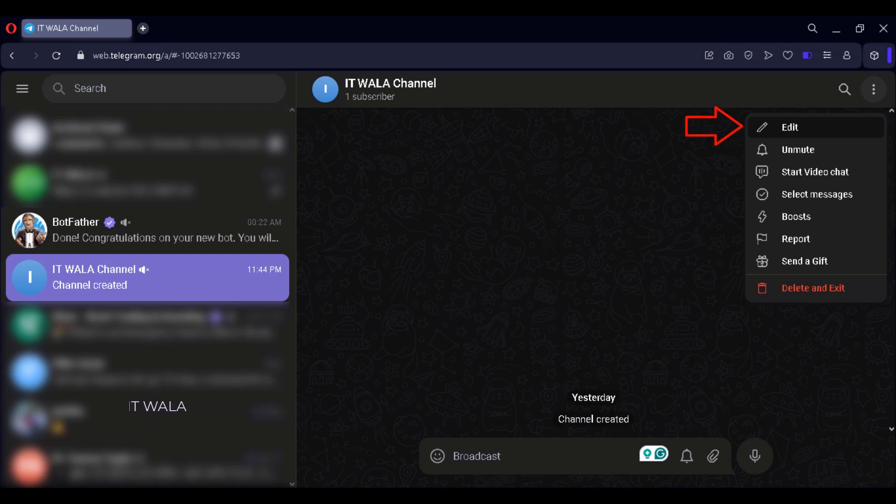
left_click(789, 126)
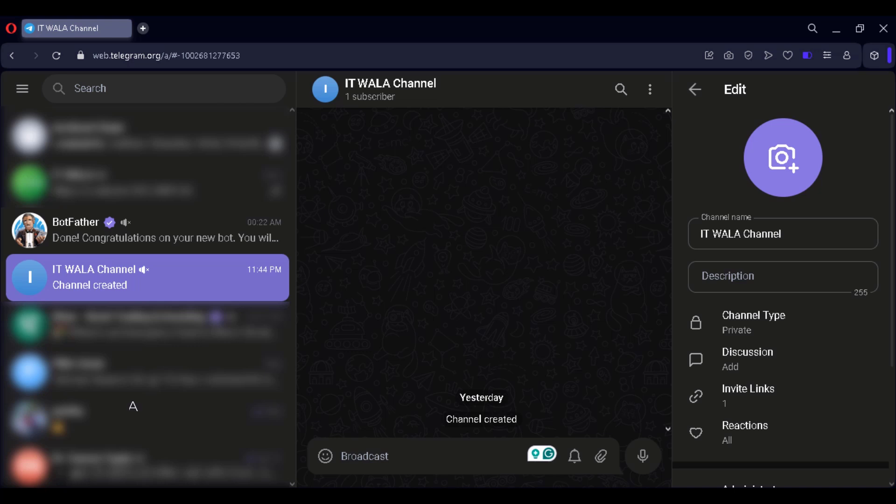
scroll(783, 298, "down", 4)
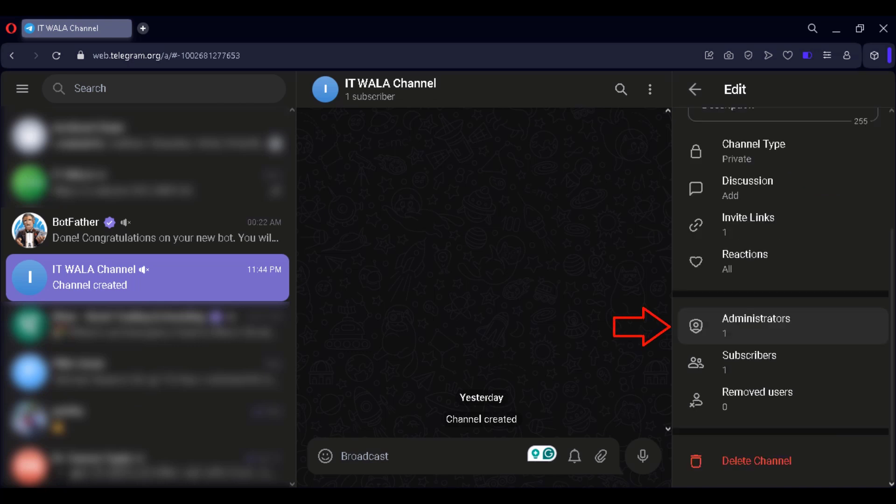
left_click(755, 326)
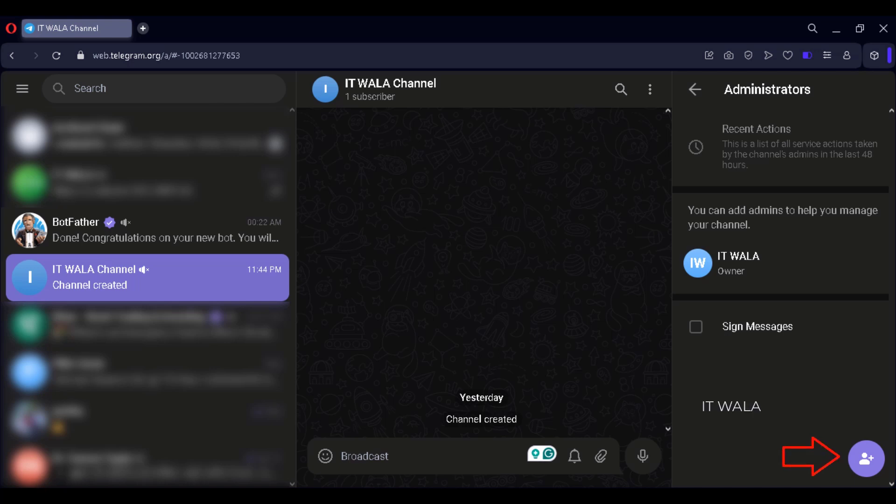
left_click(866, 459)
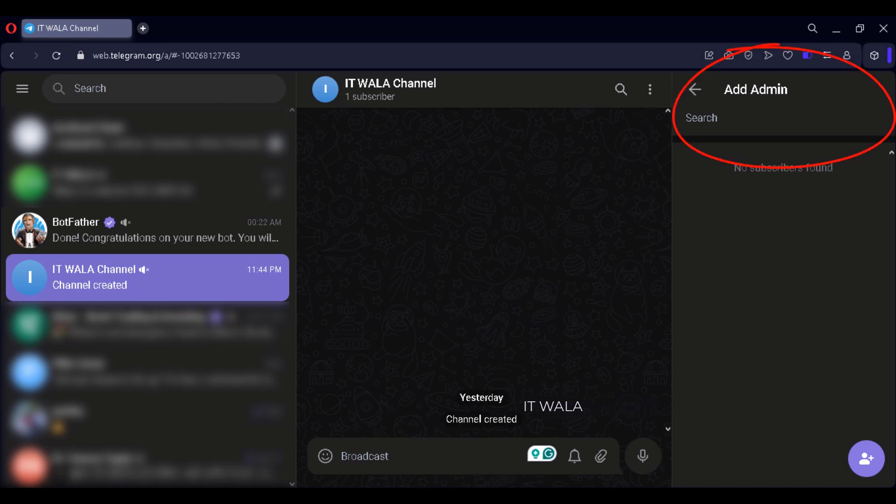
type("myitwala_bot")
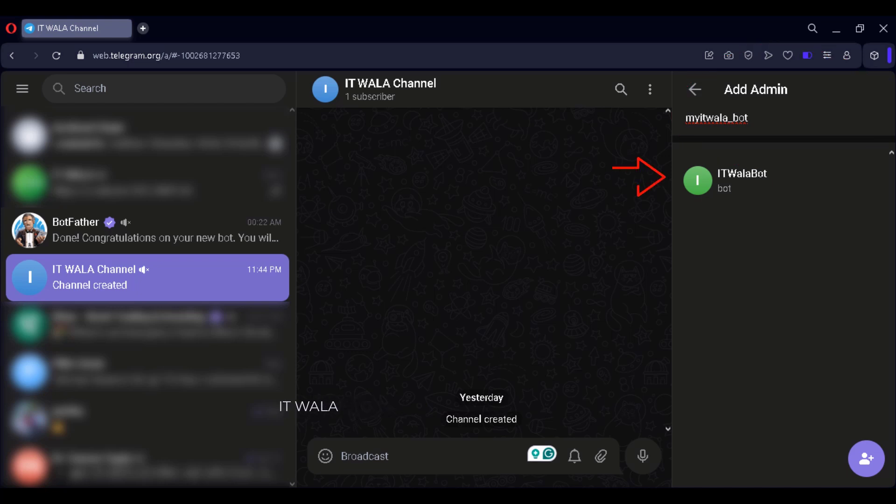
left_click(742, 180)
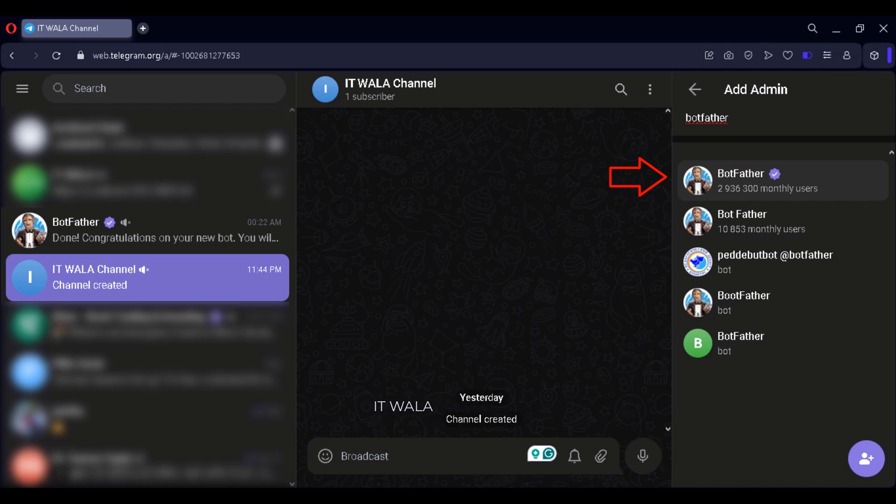
Add the verified BotFather account as a second IT WALA Channel administrator
left_click(783, 180)
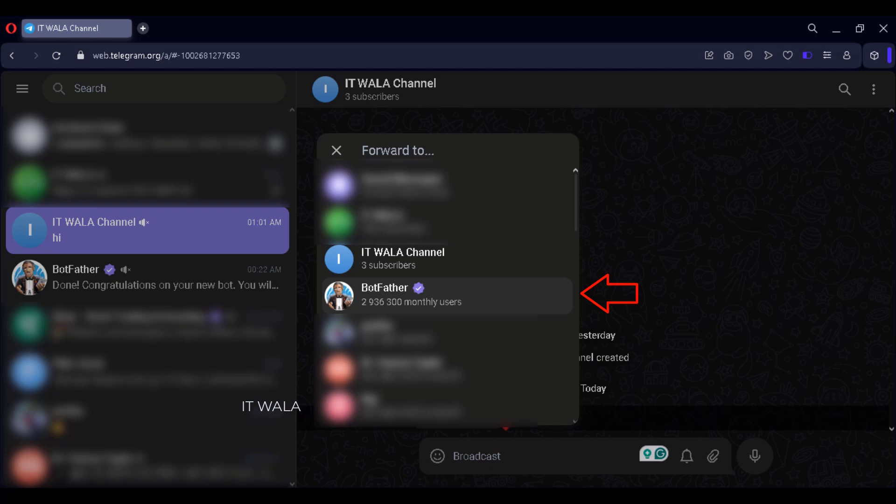
Forward IT WALA Channel's 'hi' post to the BotFather chat
key("Return")
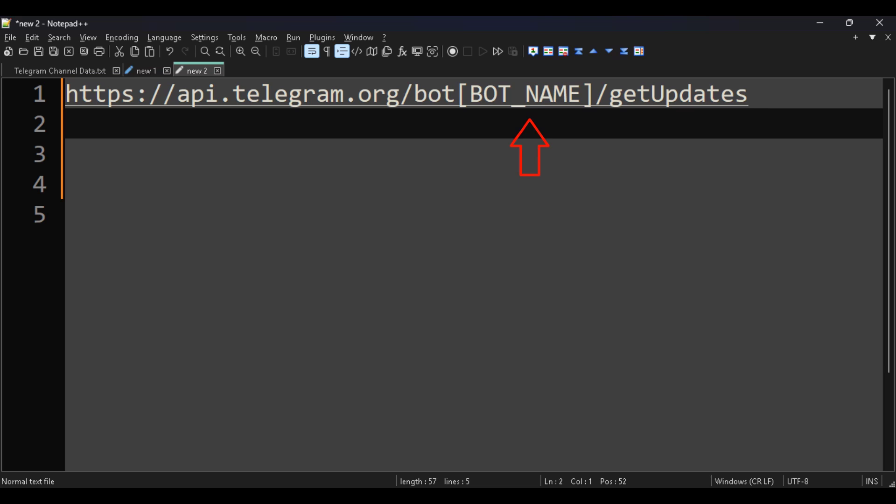
Paste the getUpdates URL containing the real bot token on line 3 in Notepad++
key("Return")
key("ctrl+v")
key("Return")
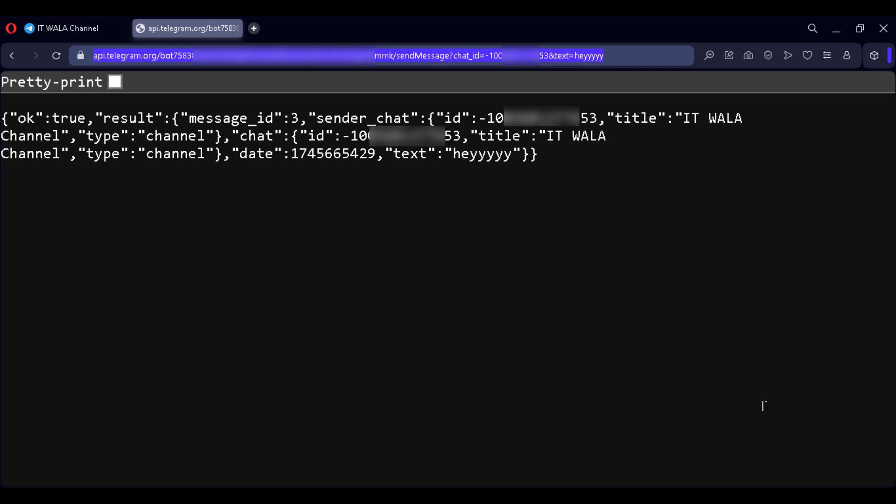
Switch to the IT WALA Channel tab to confirm the 'heyyyyy' test message arrived
key("ctrl+Tab")
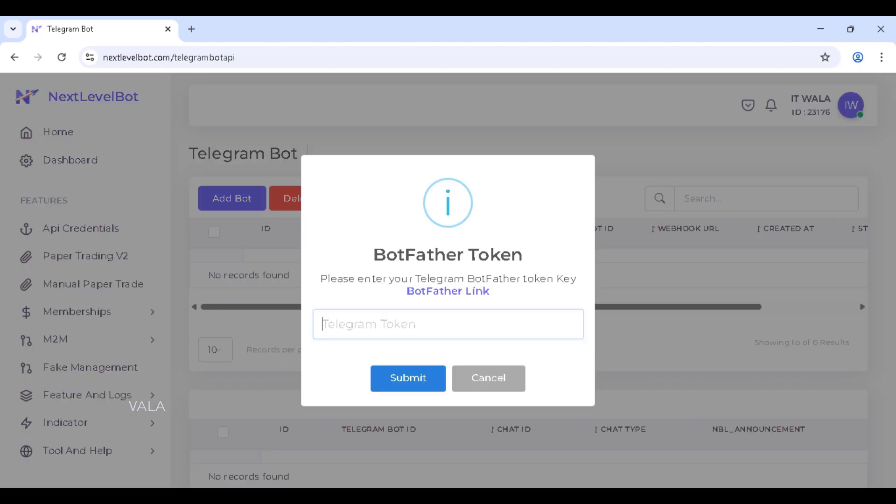
Add myitwala_bot to NextLevelBot by submitting its BotFather token and confirming success
key("ctrl+v")
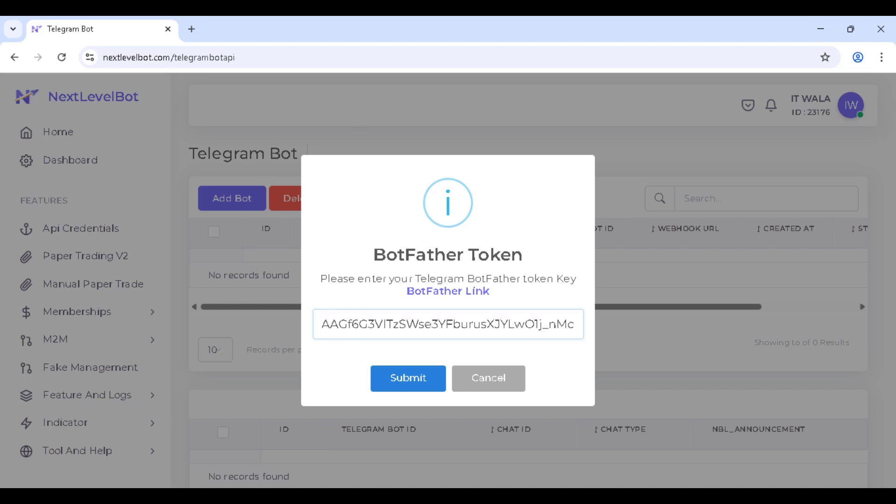
key("Return")
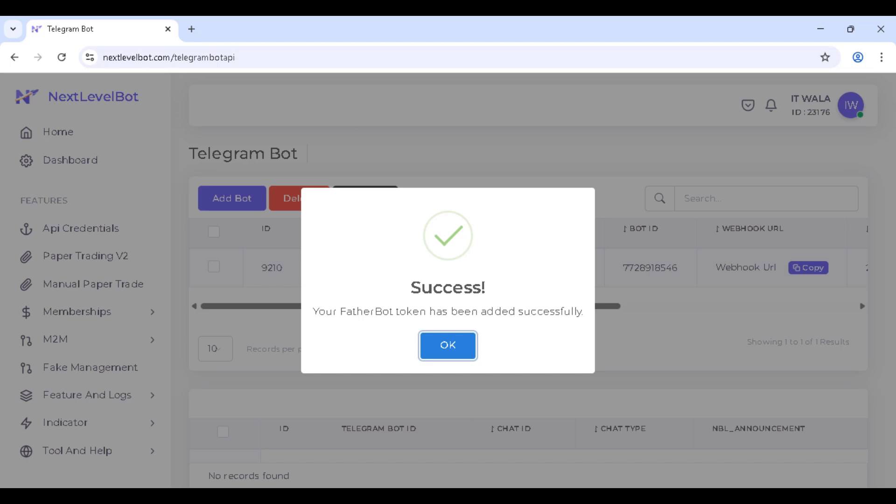
key("Return")
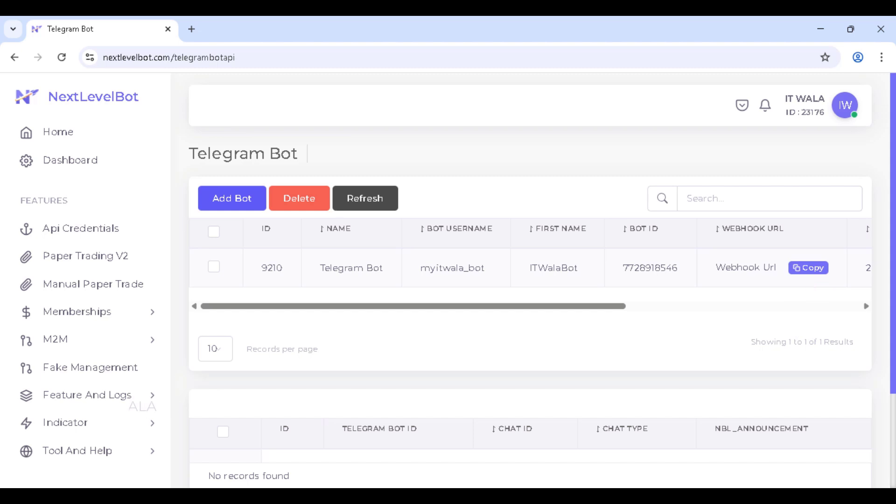
Open myitwala_bot's Telegram Alert options to copy the channel connection code
scroll(529, 267, "right", 8)
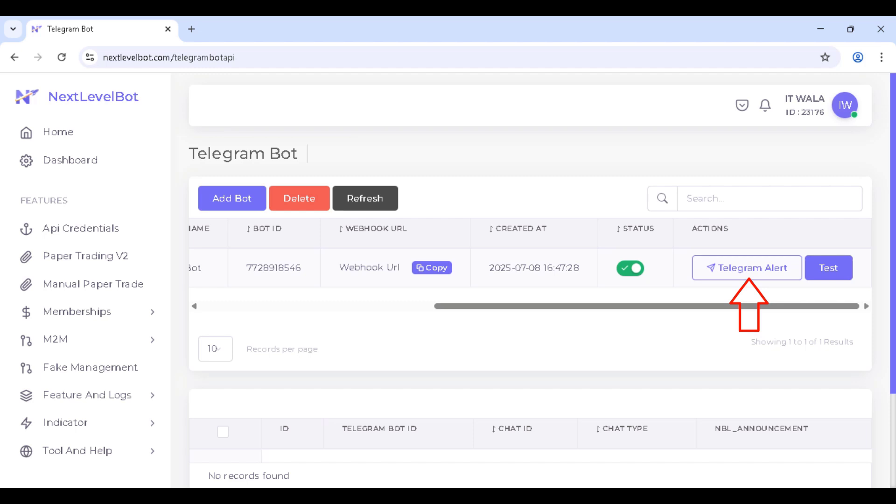
left_click(747, 268)
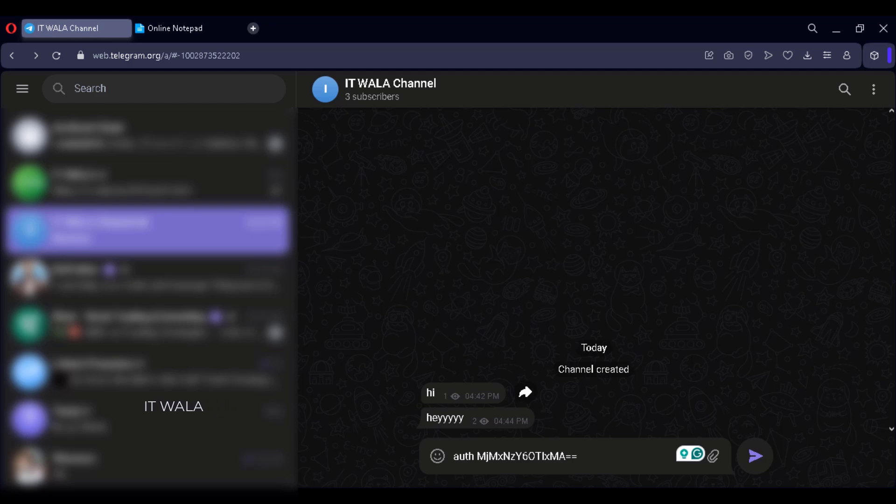
Send the NextLevelBot auth code in IT WALA Channel to link it to the bot
key("Return")
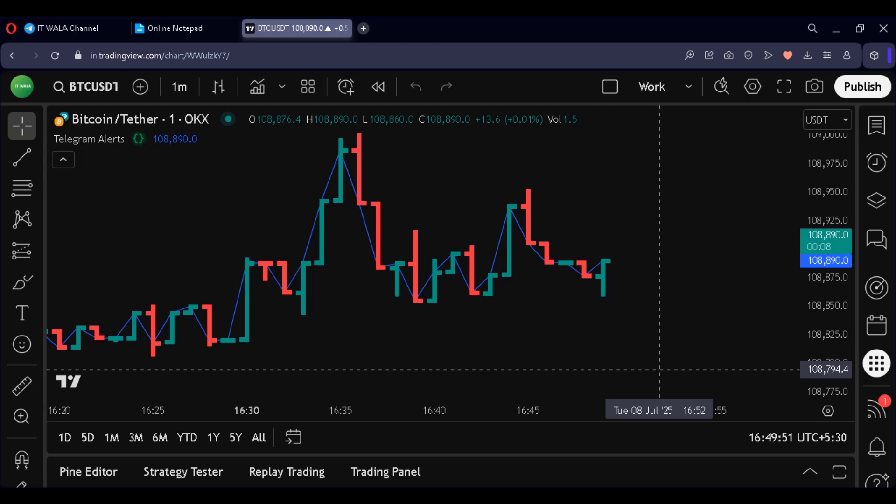
mouse_move(89, 138)
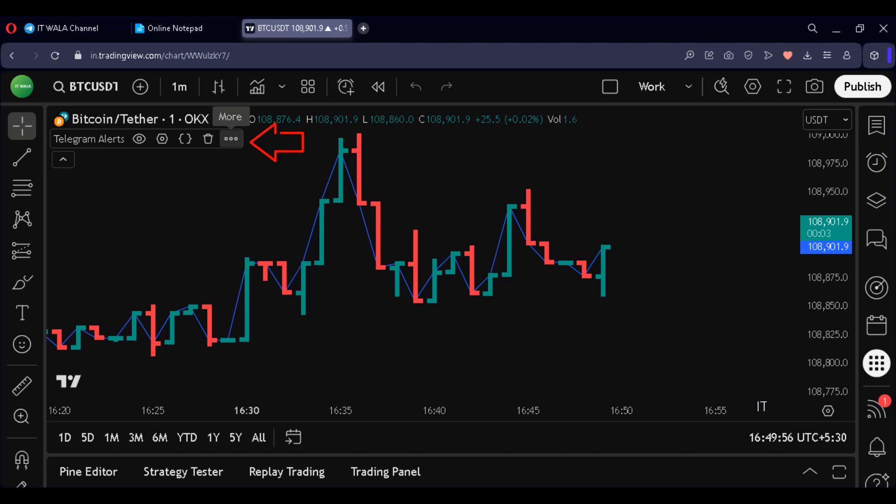
Start a BTCUSDT alert conditioned on the Telegram Alerts indicator's alert() calls
left_click(231, 138)
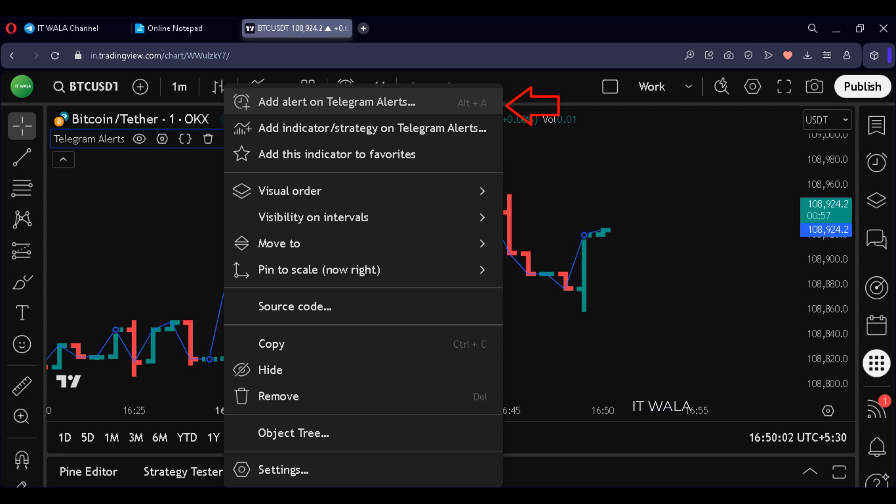
key("alt+a")
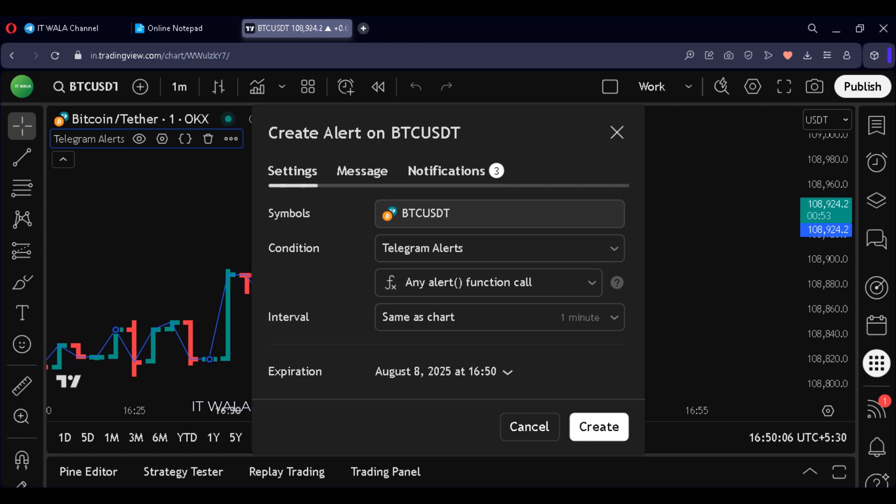
Review the alert's Message settings and create the BTCUSDT Telegram Alerts alert
left_click(362, 171)
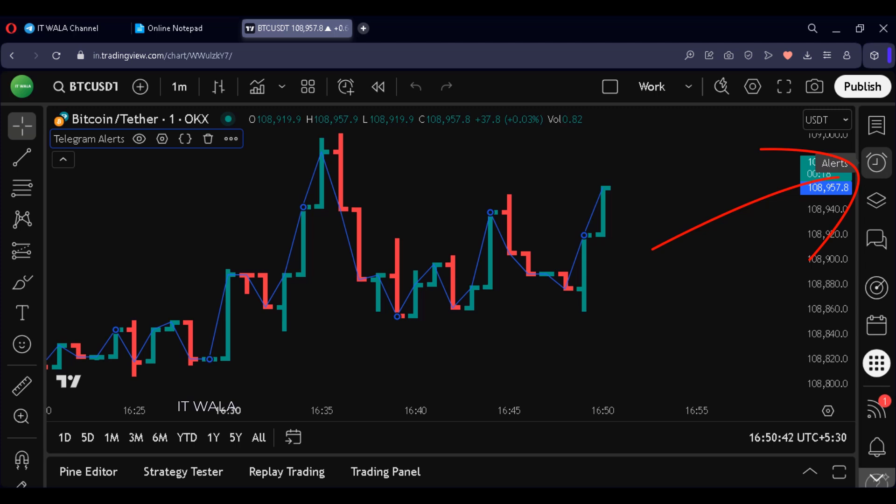
Show the Alerts panel listing the active Telegram Alerts alert and its sell signal
left_click(876, 162)
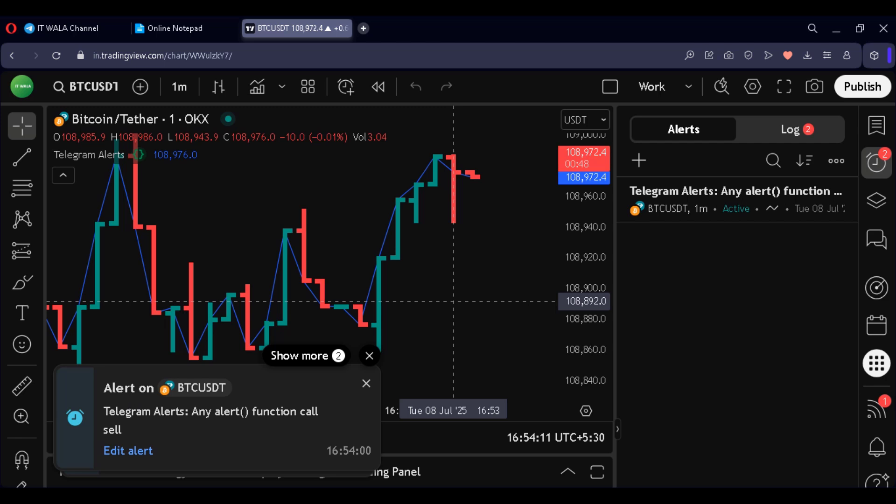
Switch to the IT WALA Channel tab to view the three buy alerts and the 16:54 sell alert
key("ctrl+1")
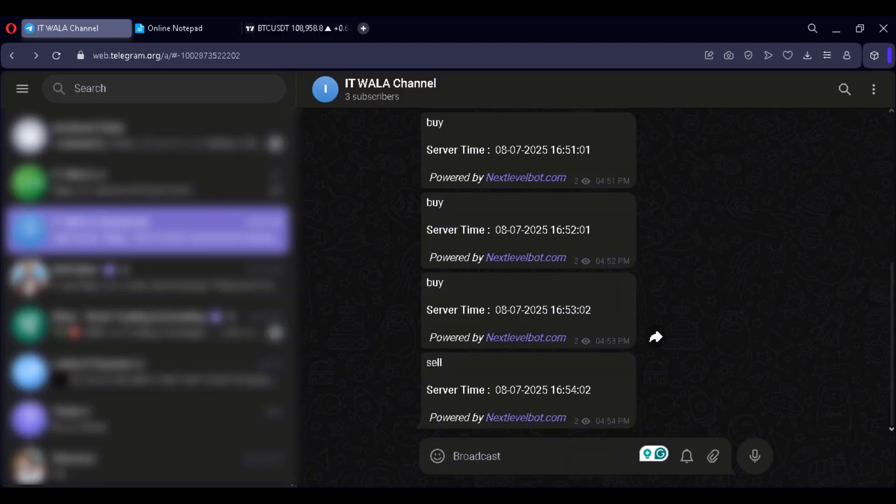